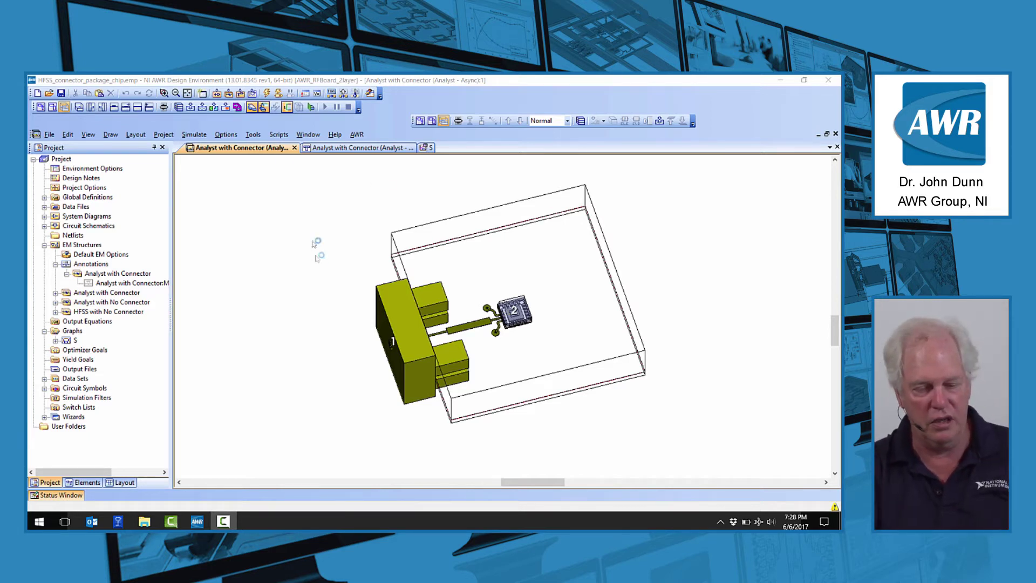
Step: Rotate the 3D structure and zoom into the area around the model
drag(451, 403, 432, 383)
right_click(287, 265)
key(Return)
drag(335, 243, 596, 407)
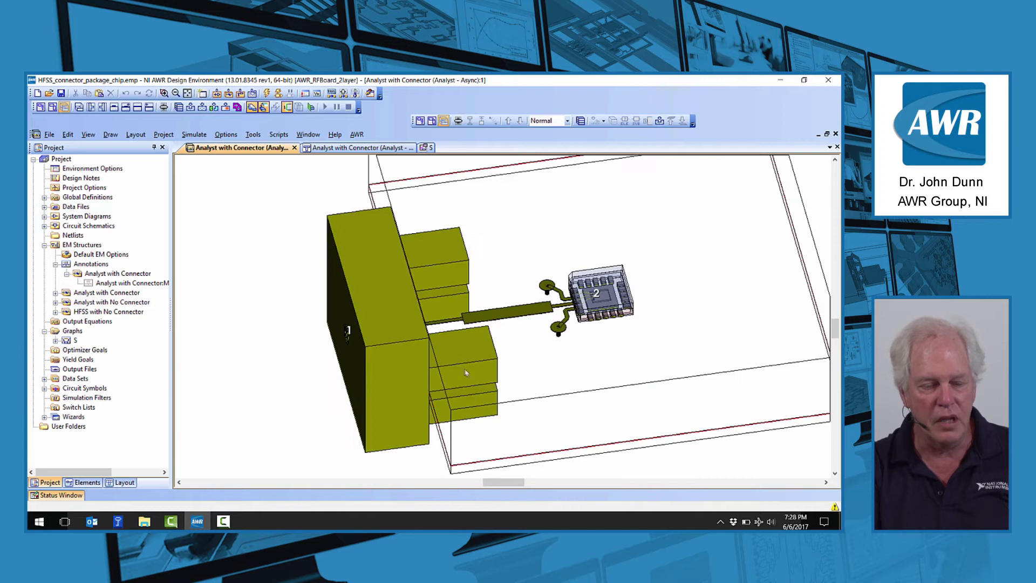
Step: Tilt the view and zoom closely on the QFN package, bond wires and chip
drag(522, 360, 447, 318)
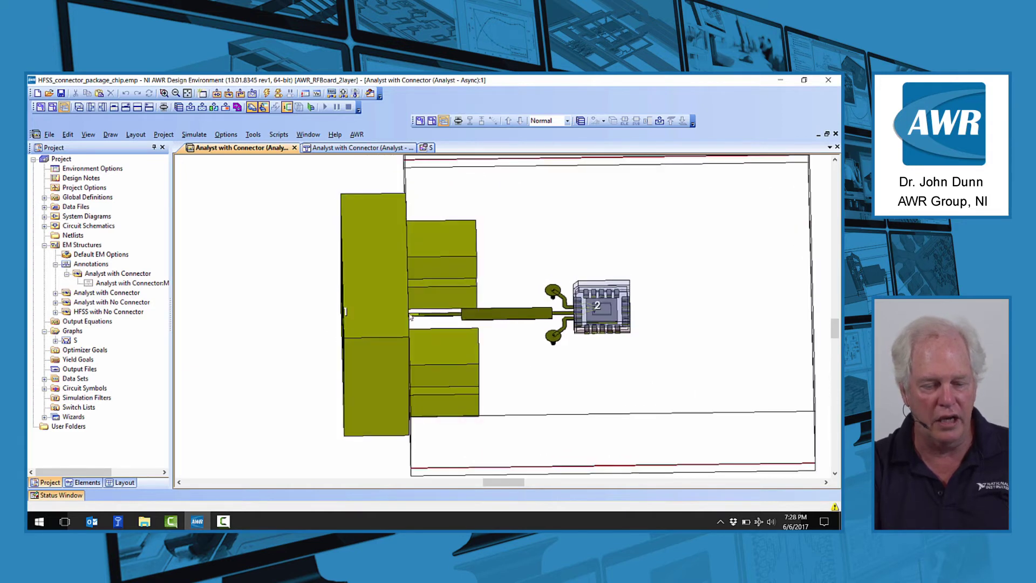
drag(493, 344, 444, 347)
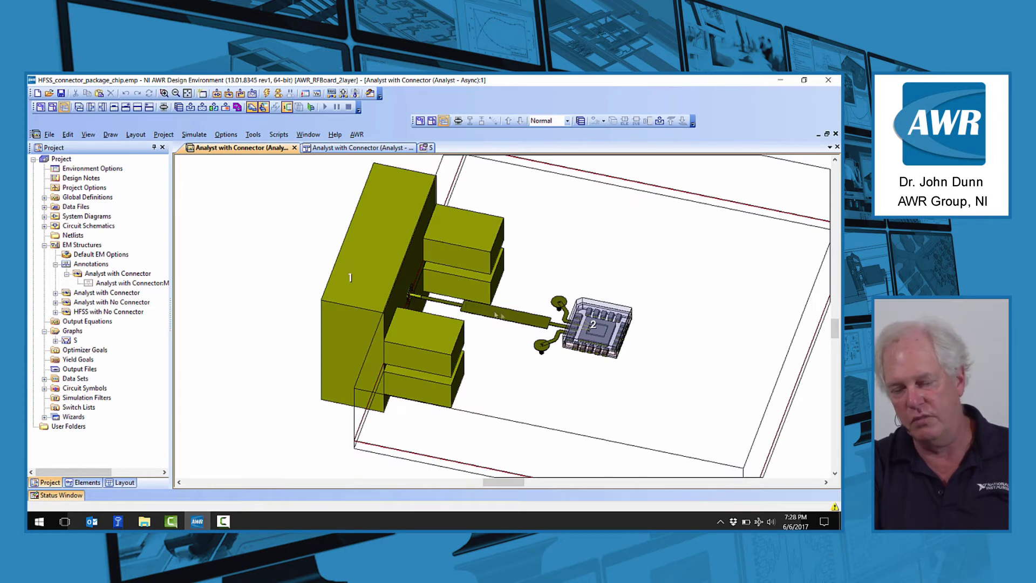
drag(523, 356, 531, 346)
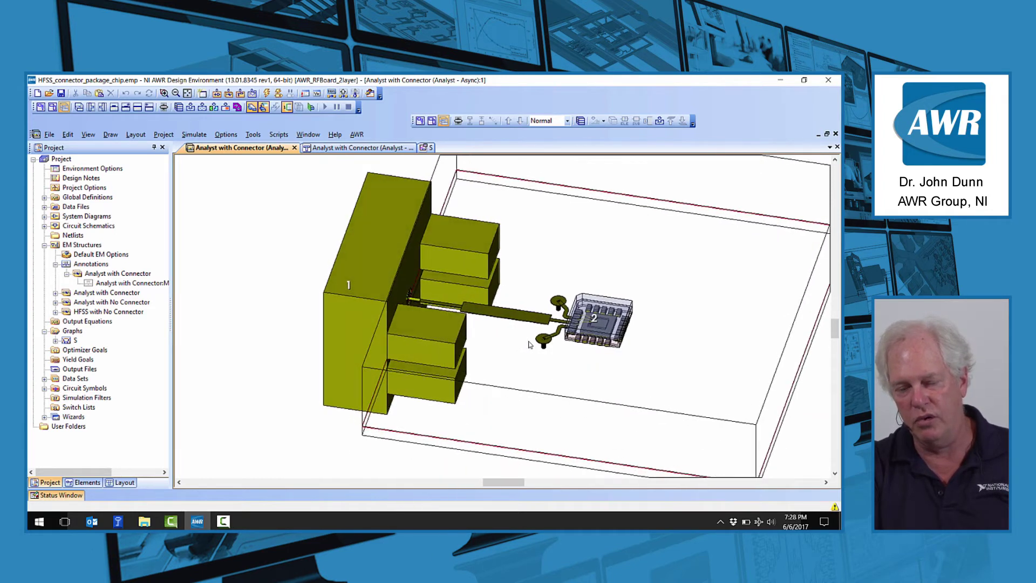
right_click(523, 246)
click(533, 249)
drag(530, 265, 629, 373)
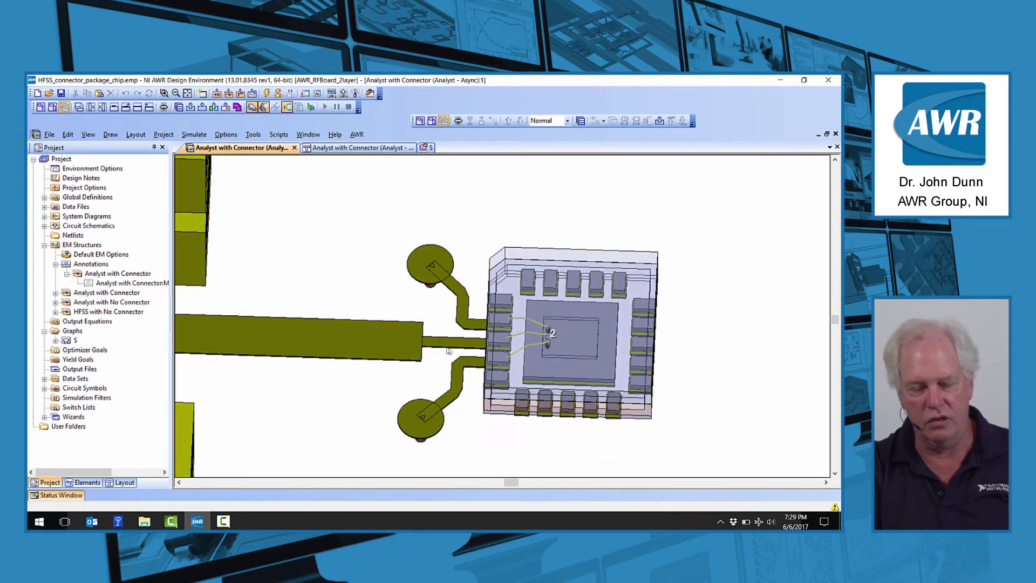
drag(440, 358, 469, 347)
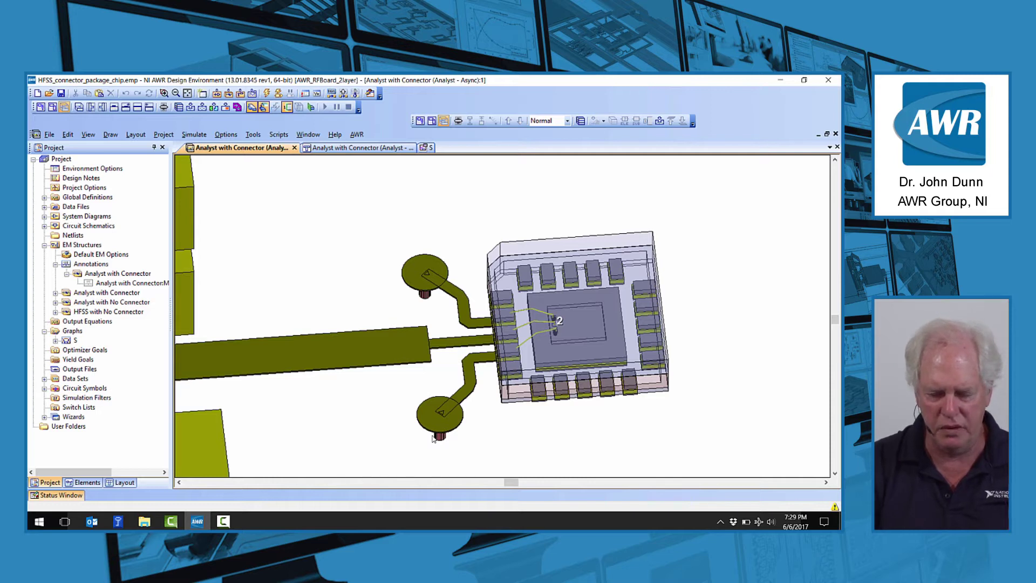
Step: Fit the whole structure in view, orbit it, then zoom in on the connector block
key(Home)
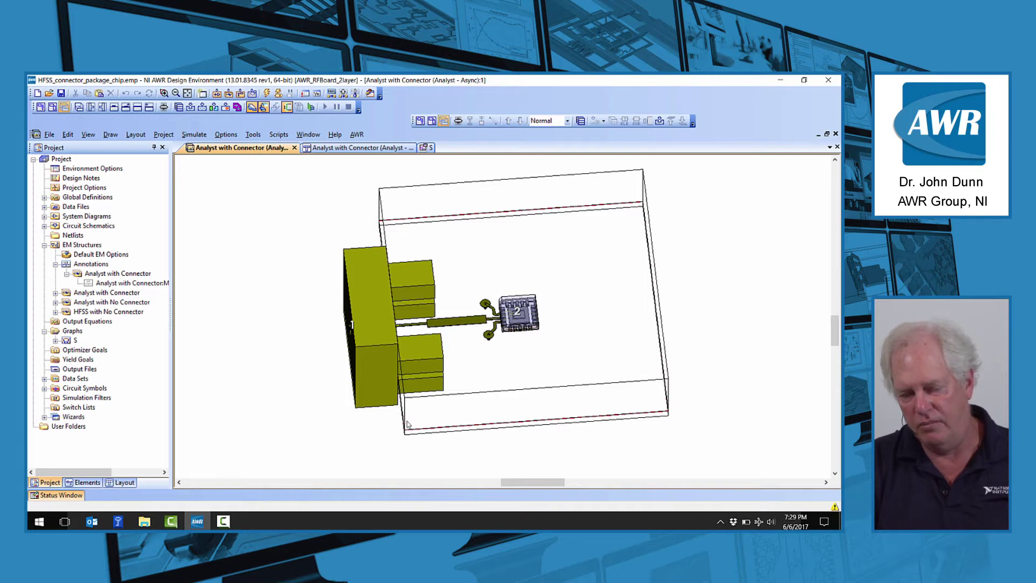
drag(412, 423, 443, 411)
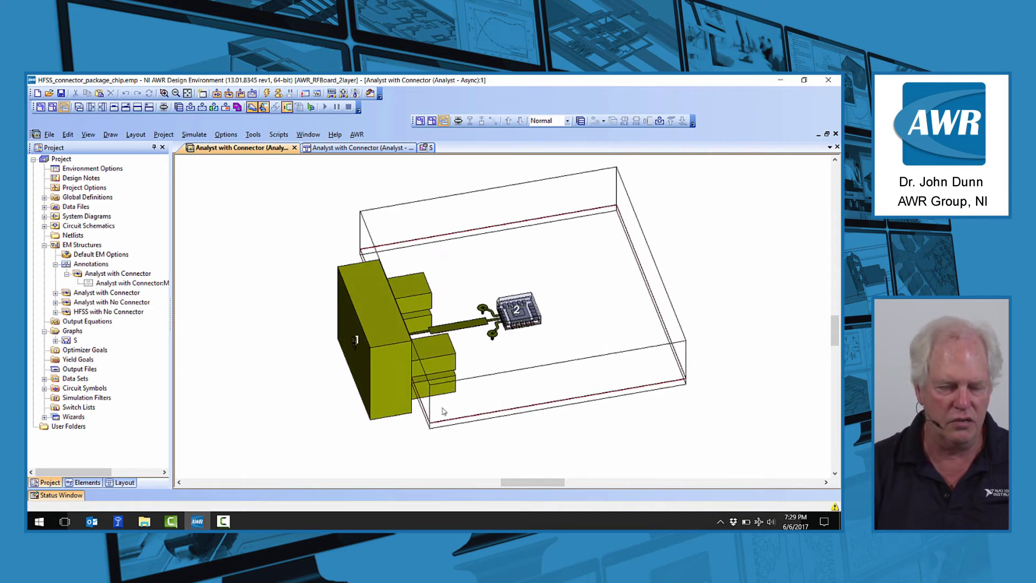
right_click(301, 255)
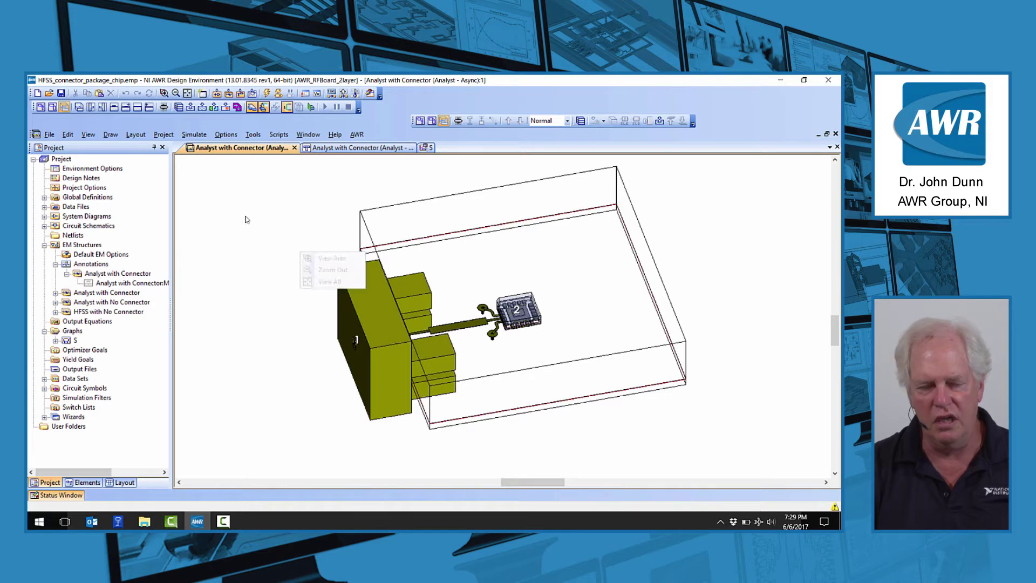
click(316, 258)
drag(302, 254, 491, 426)
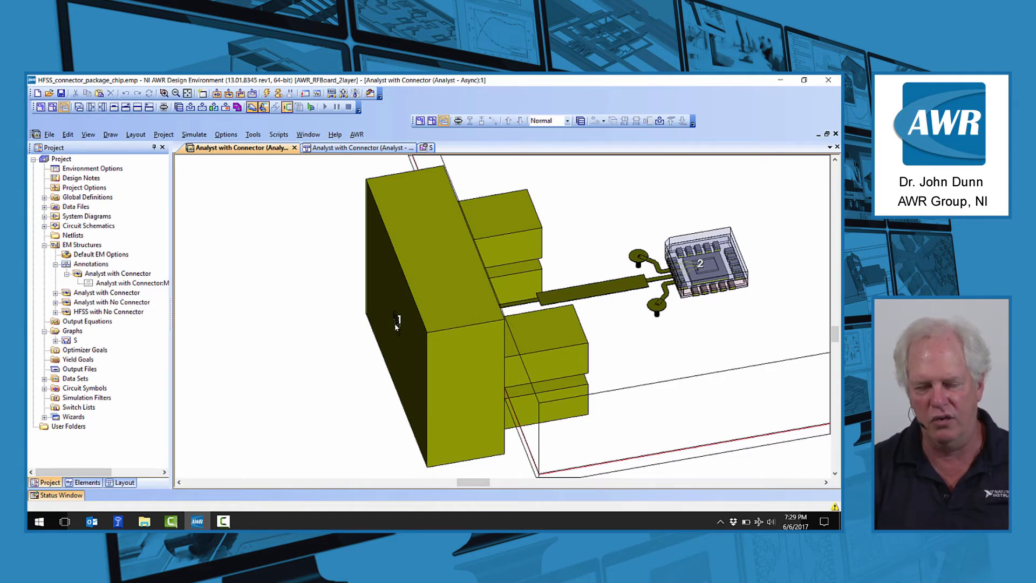
Step: Rotate the model front-on to show the connector, trace and QFN package at port 2
mouse_move(398, 341)
mouse_down()
mouse_move(510, 336)
mouse_move(567, 313)
mouse_move(413, 340)
mouse_move(366, 362)
mouse_move(435, 358)
mouse_move(404, 365)
mouse_move(421, 372)
mouse_move(431, 340)
mouse_move(444, 362)
mouse_up()
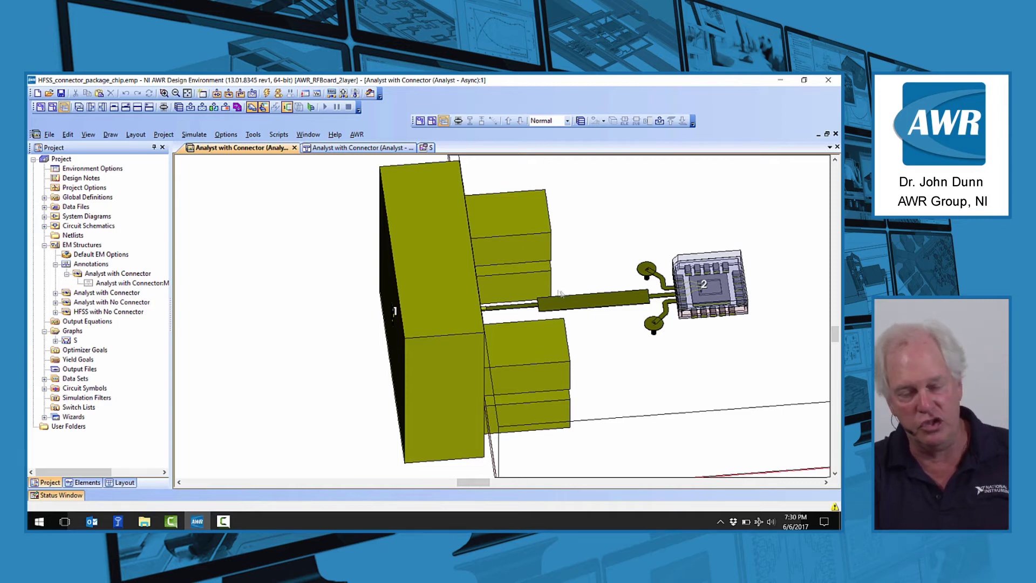
drag(465, 387, 467, 374)
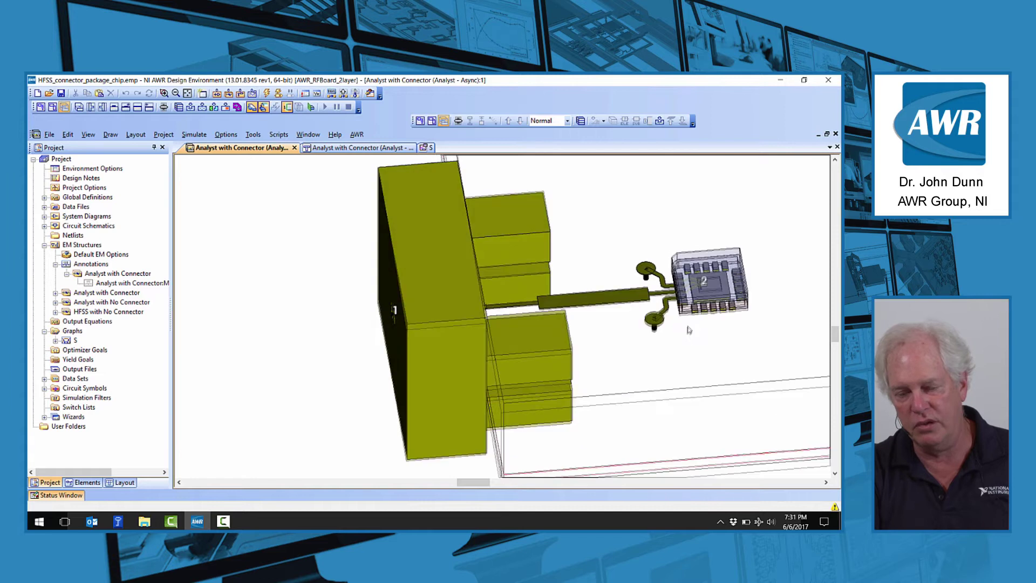
drag(689, 331, 684, 337)
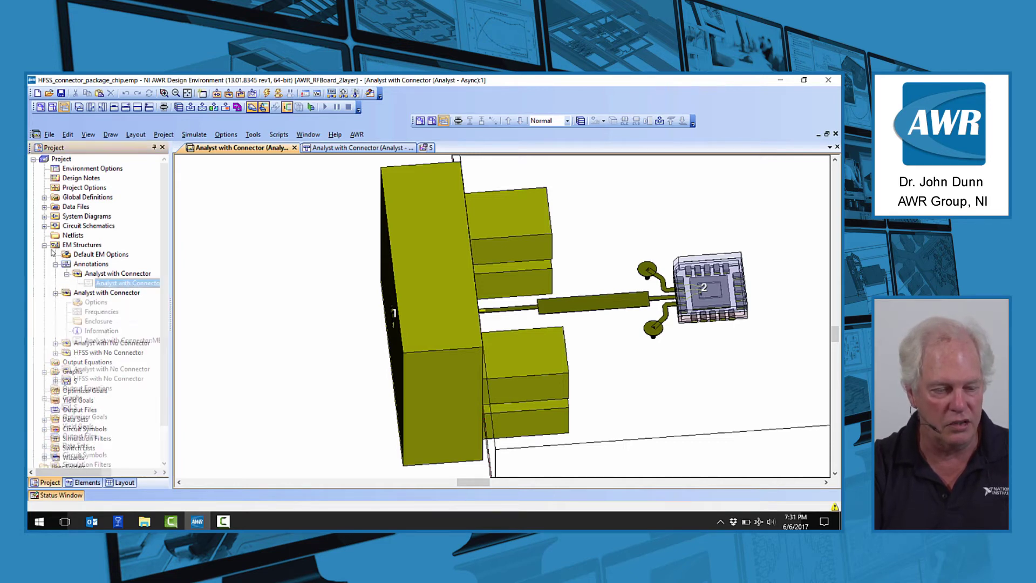
Step: Expand Analyst with Connector and open the QFN_5x5_Analyst package layout
click(55, 293)
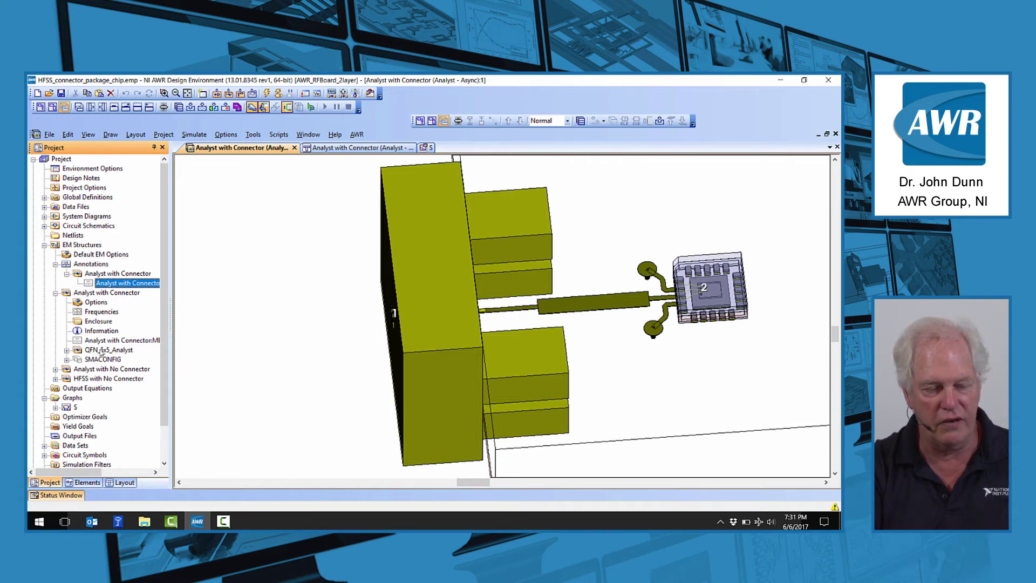
key(q)
key(Return)
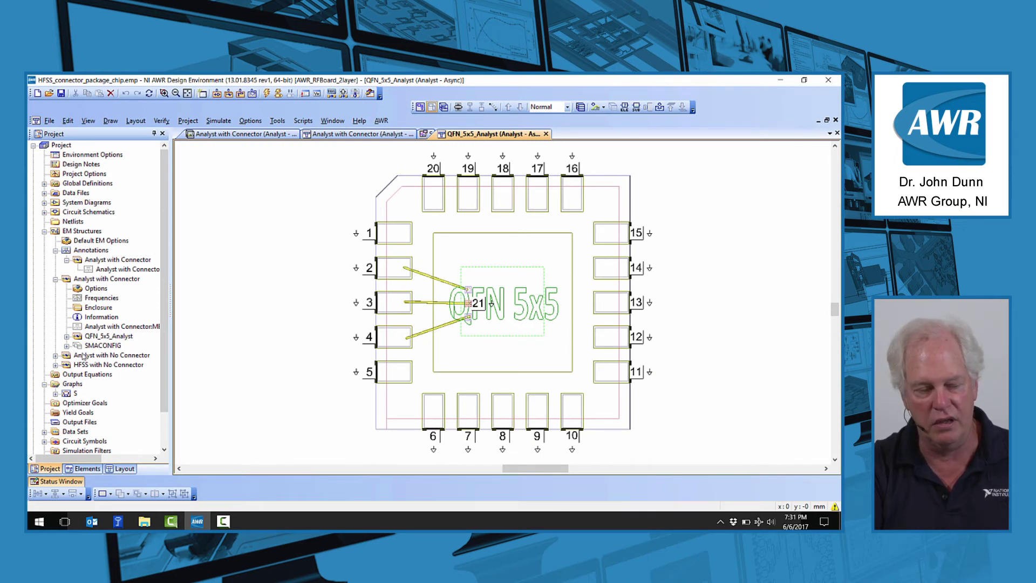
Step: Open the IC_GaAs chip layout under Analyst with No Connector's QFN_5x5_Analyst package
click(55, 356)
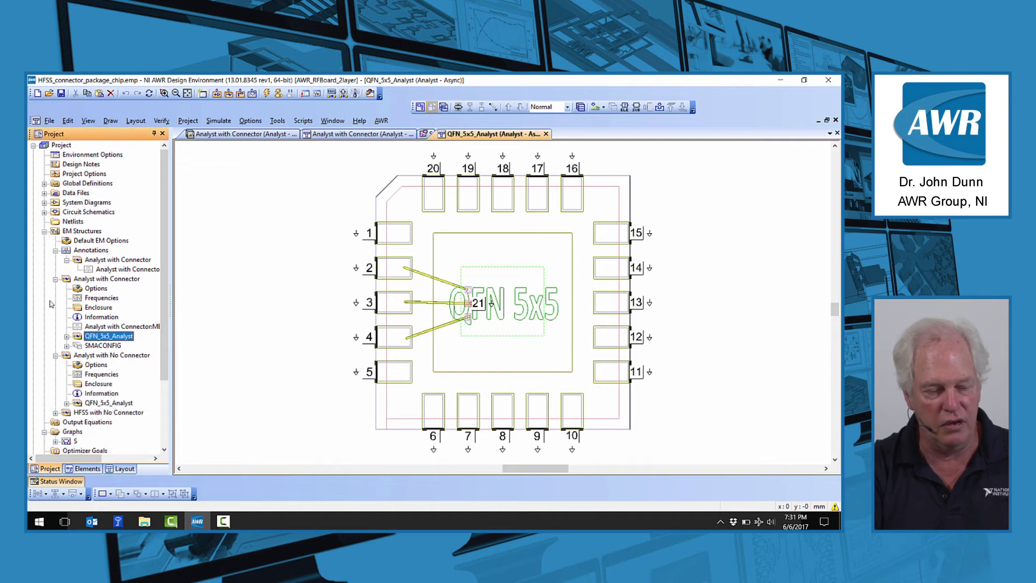
click(66, 403)
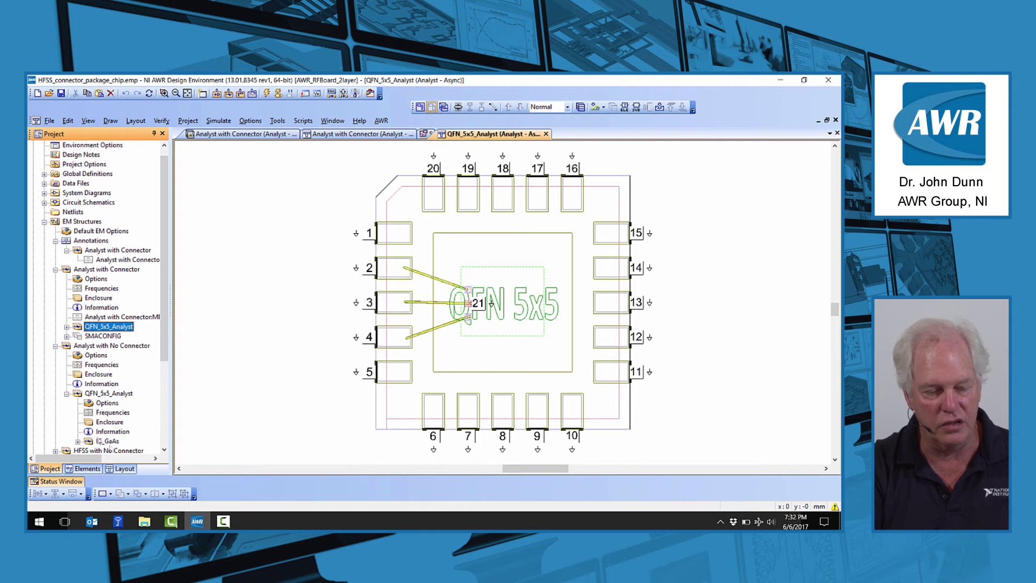
double_click(108, 442)
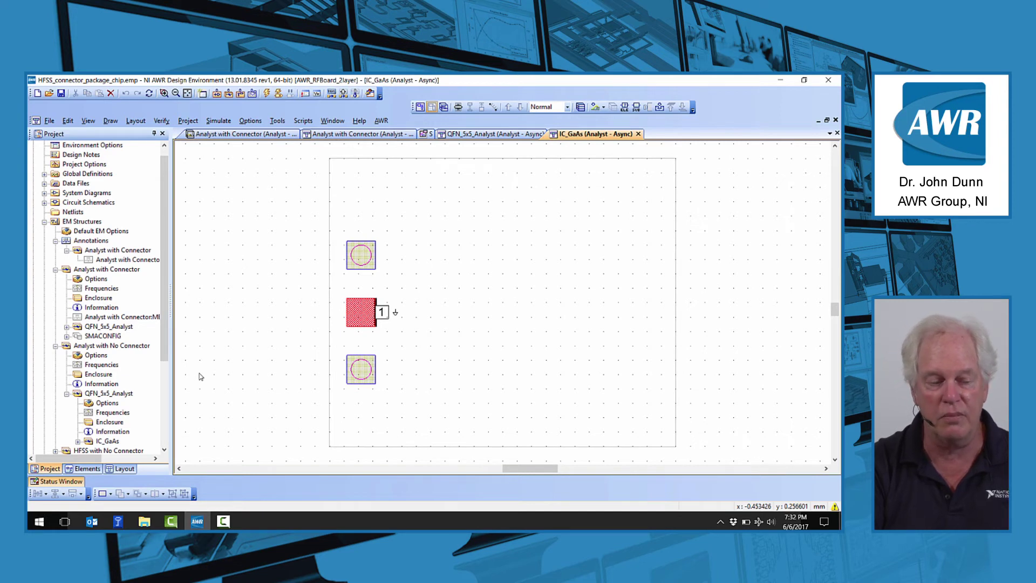
scroll(158, 366, down, 1)
scroll(158, 365, down, 2)
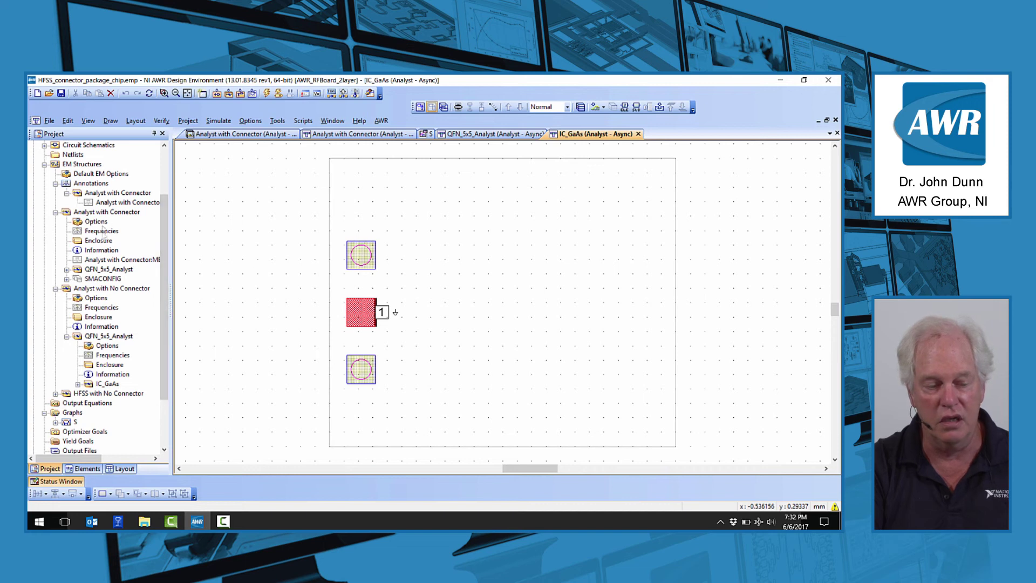
drag(163, 359, 164, 313)
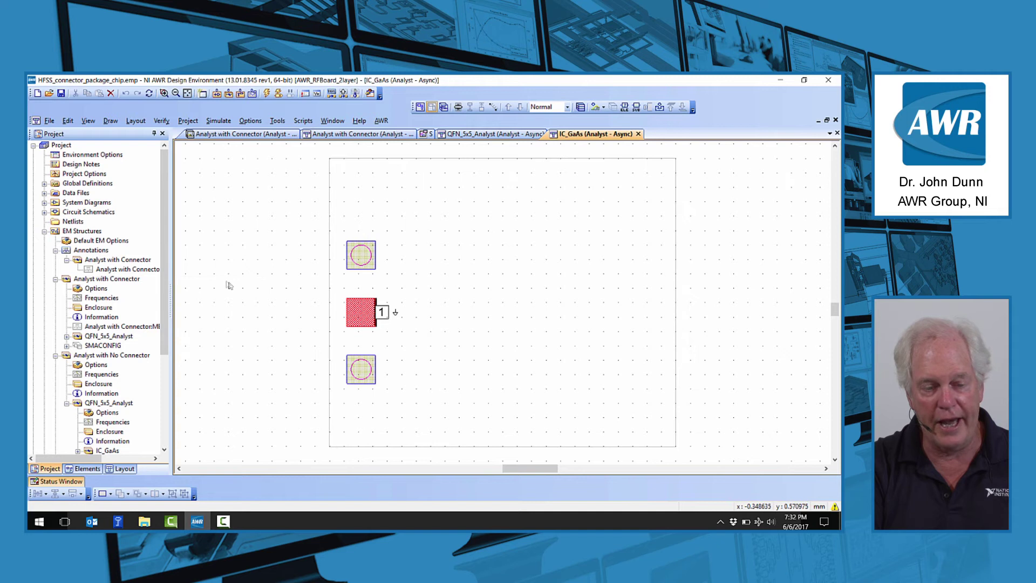
Step: Return to the Analyst with Connector 3D view and enable its MESH_3D annotation
click(269, 134)
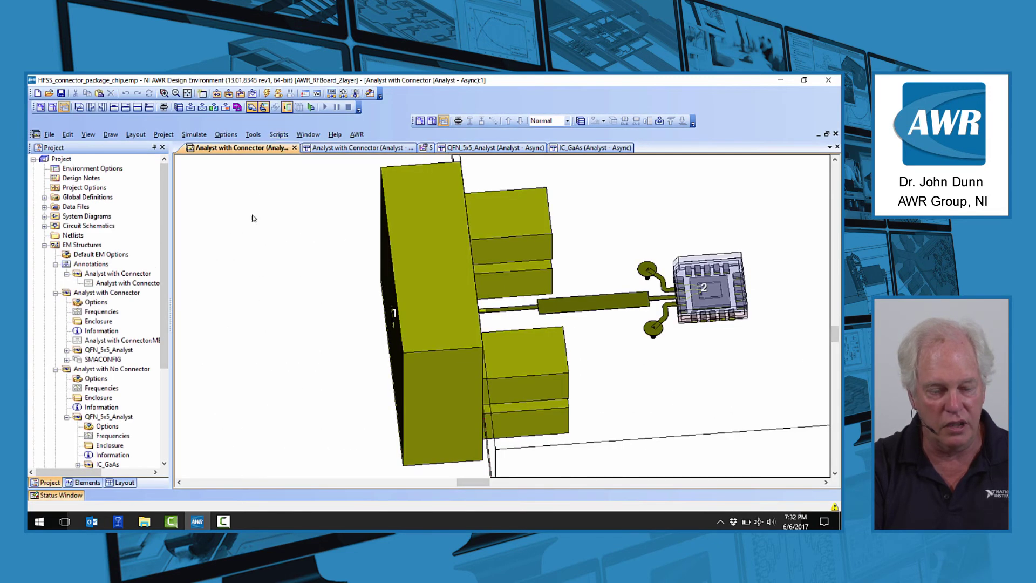
right_click(138, 285)
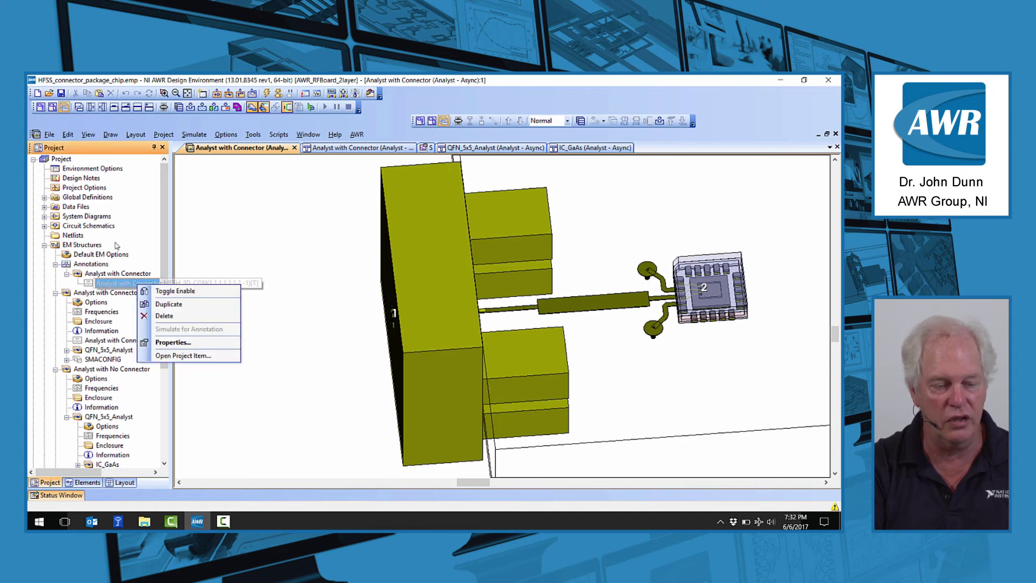
click(170, 291)
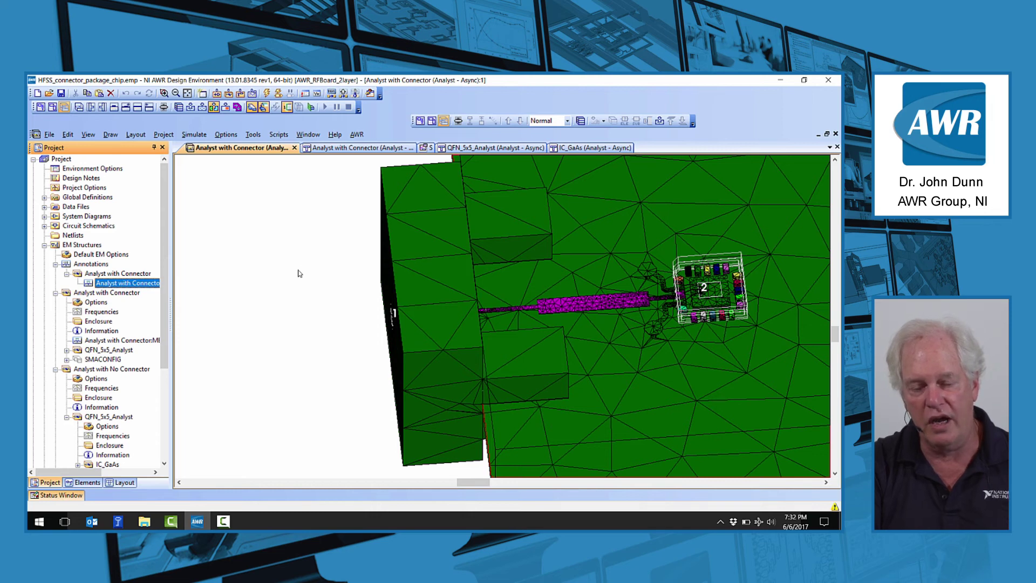
Step: Rotate the meshed model and zoom in on the mesh around port 1
mouse_move(415, 386)
mouse_down()
mouse_move(636, 345)
mouse_move(448, 398)
mouse_move(492, 256)
mouse_up()
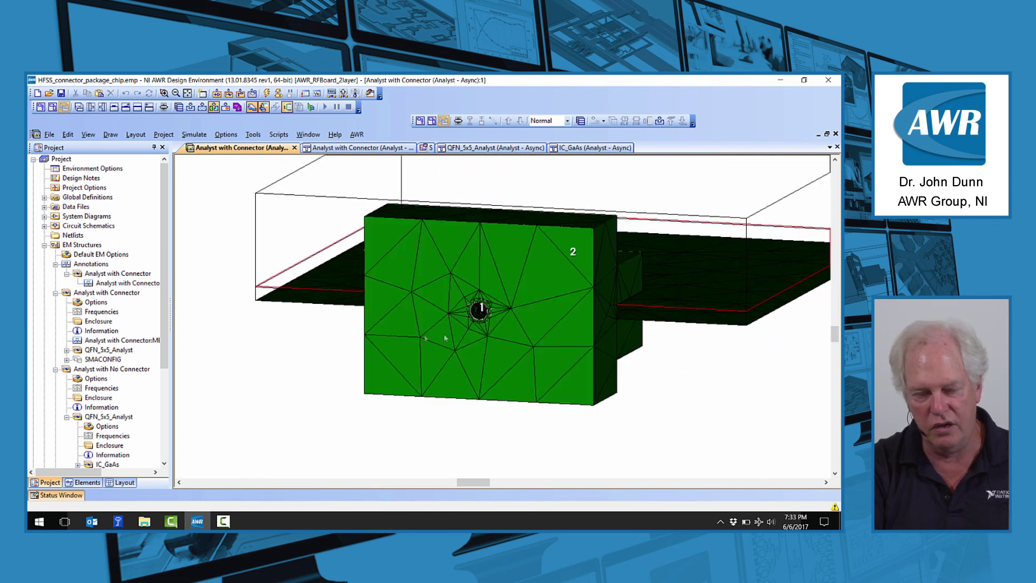
right_click(298, 341)
key(Escape)
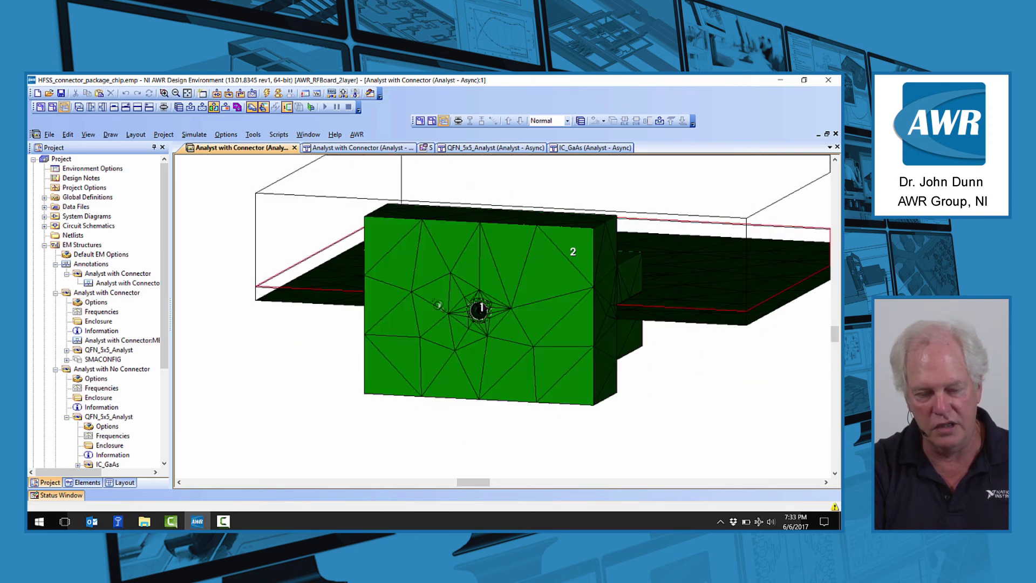
drag(438, 301, 537, 350)
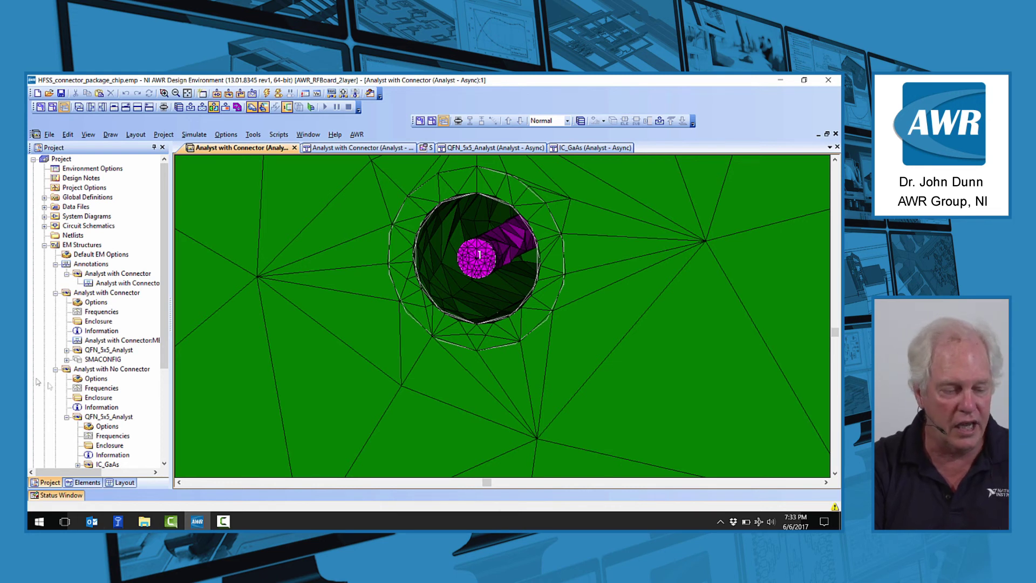
drag(166, 369, 149, 464)
Step: Open the S graph and mark the S21 dip near 5.96 GHz
double_click(72, 369)
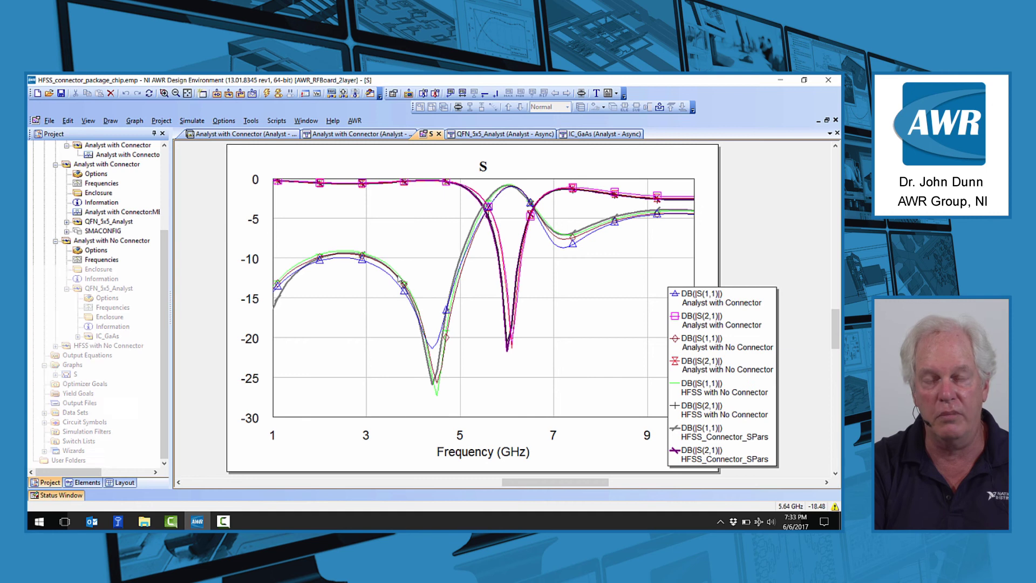
click(504, 325)
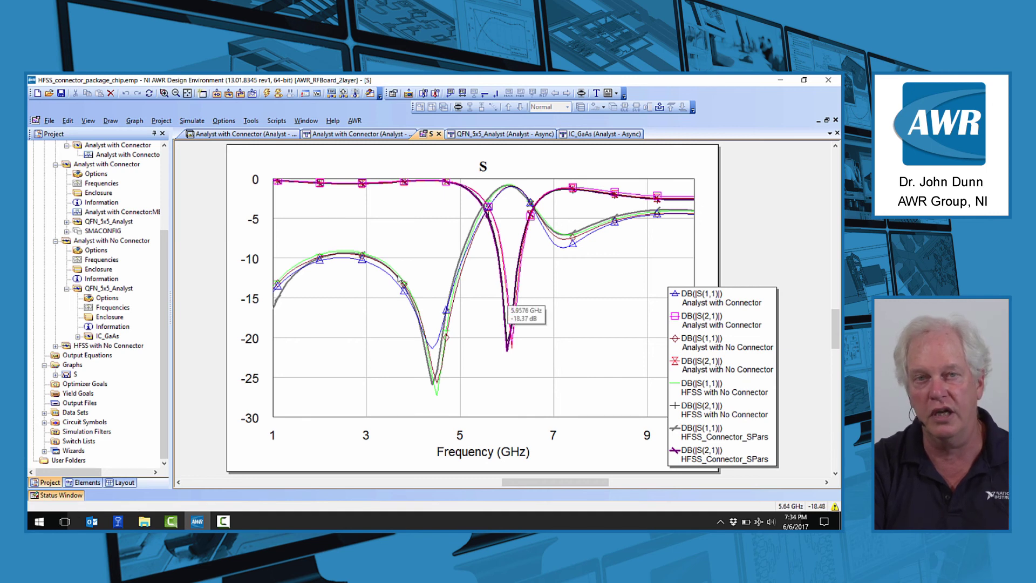